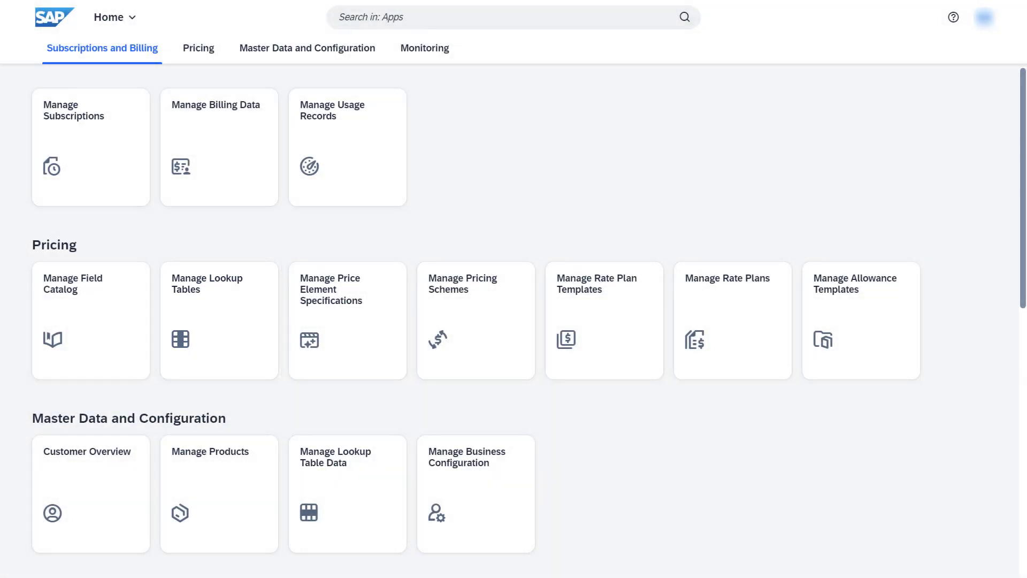
# Step: Examine the EV_Energy price element specification's lookup table input fields and price calculation rule, then select EV_Parking
pyautogui.click(379, 375)
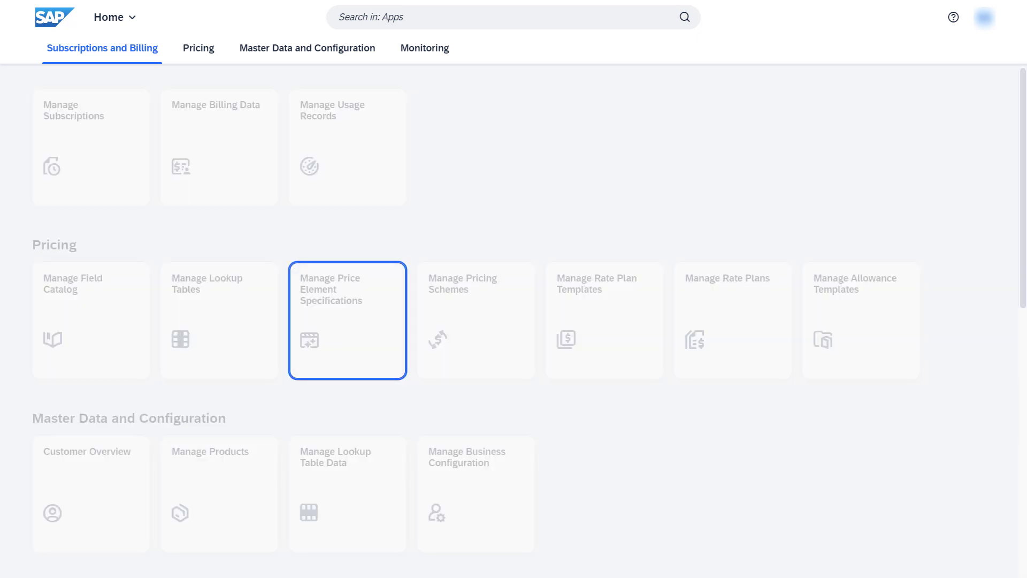
pyautogui.click(114, 202)
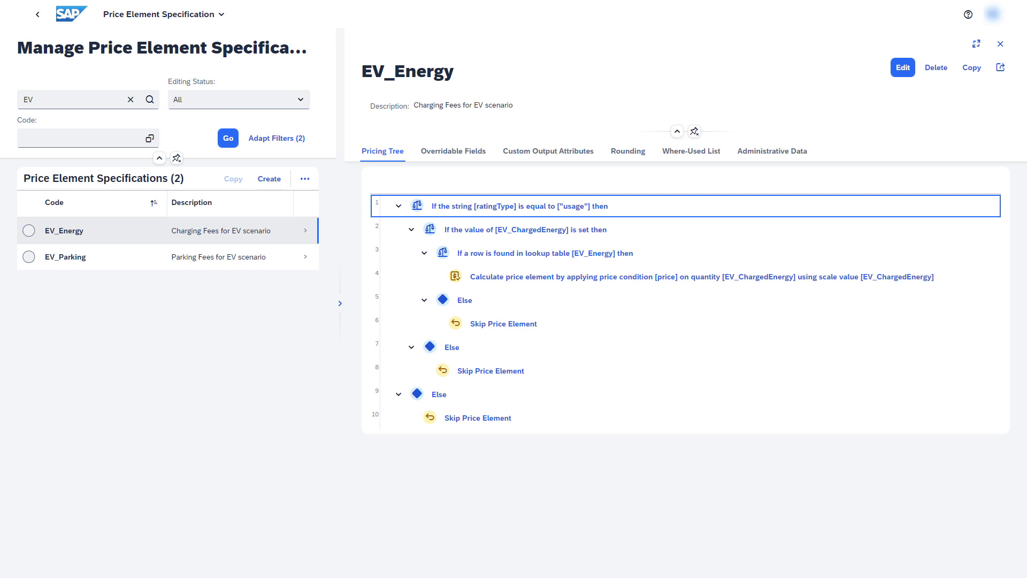
pyautogui.click(481, 256)
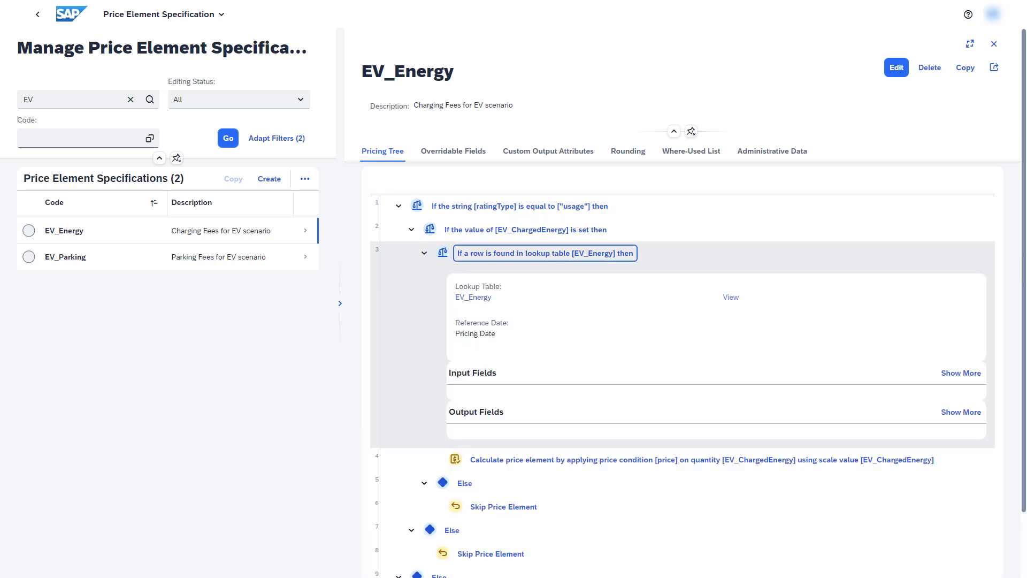
pyautogui.click(947, 378)
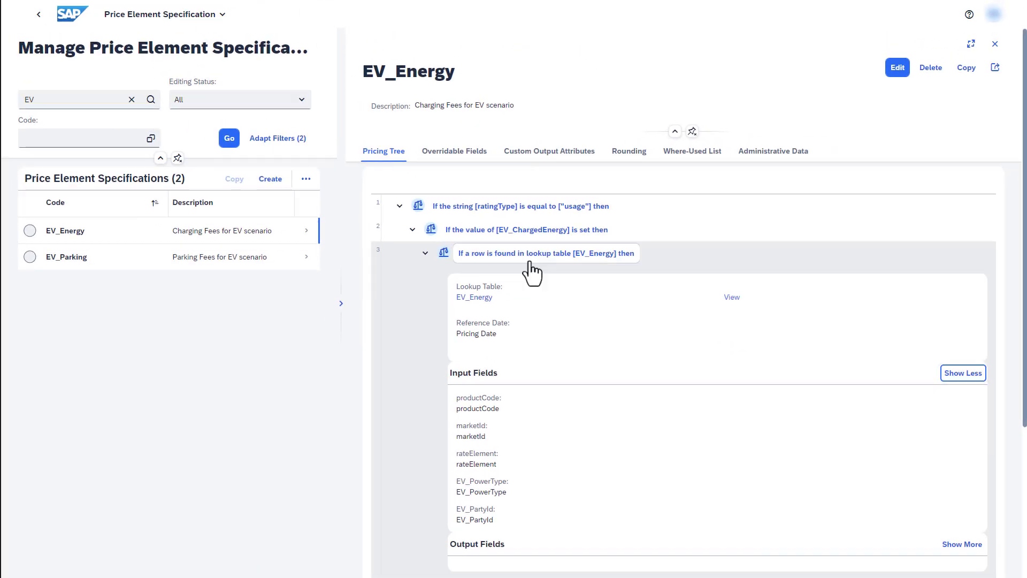
pyautogui.click(530, 261)
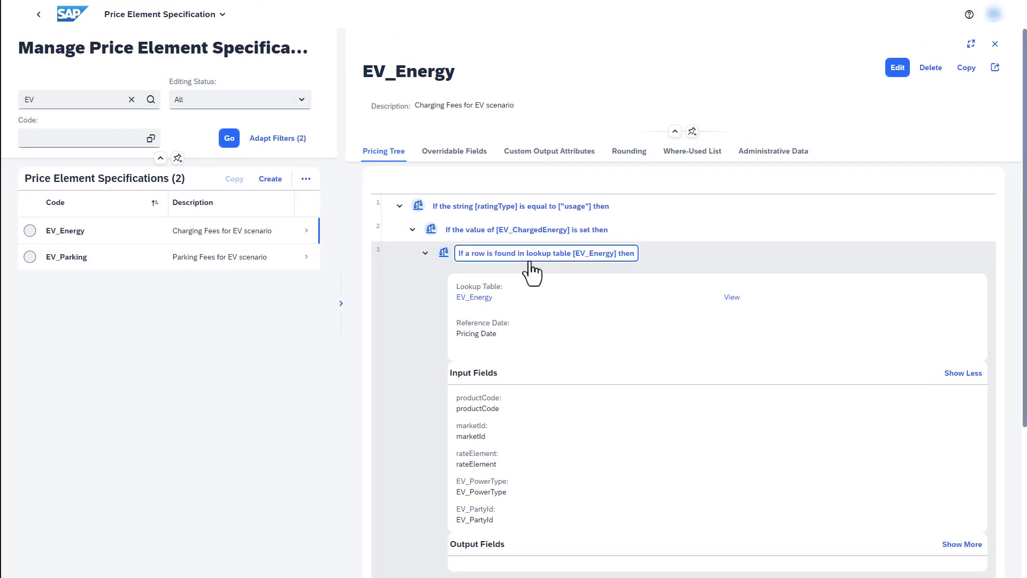
pyautogui.click(538, 278)
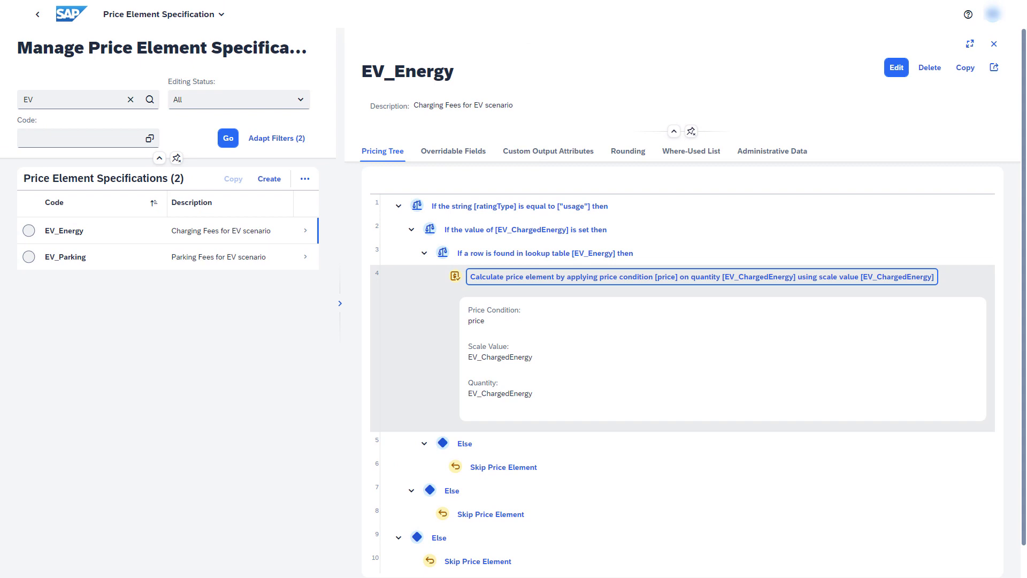
pyautogui.click(74, 259)
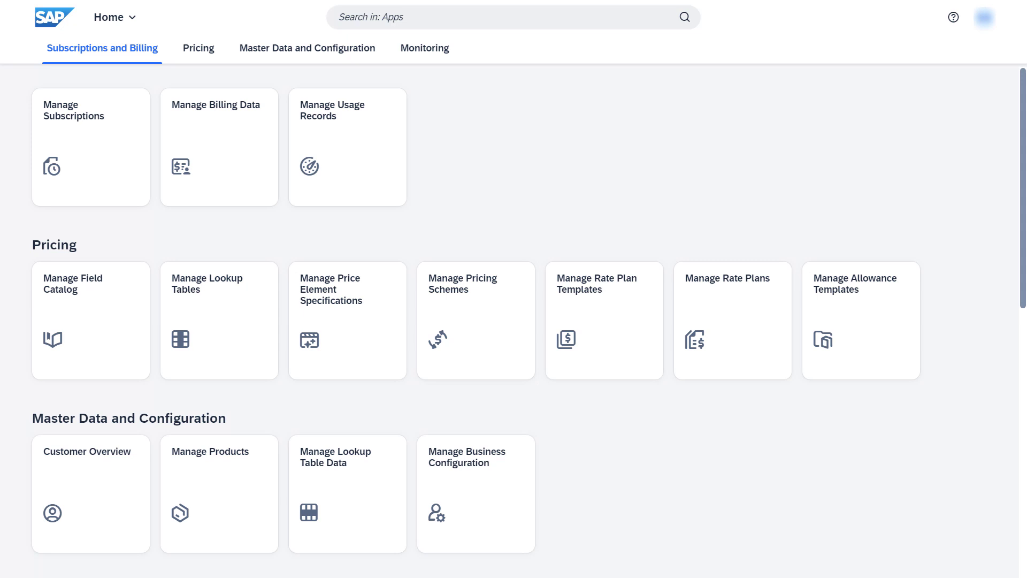
# Step: Add a pricing field mapping for the EV Charging Session pricing scheme in the business configuration
pyautogui.click(512, 543)
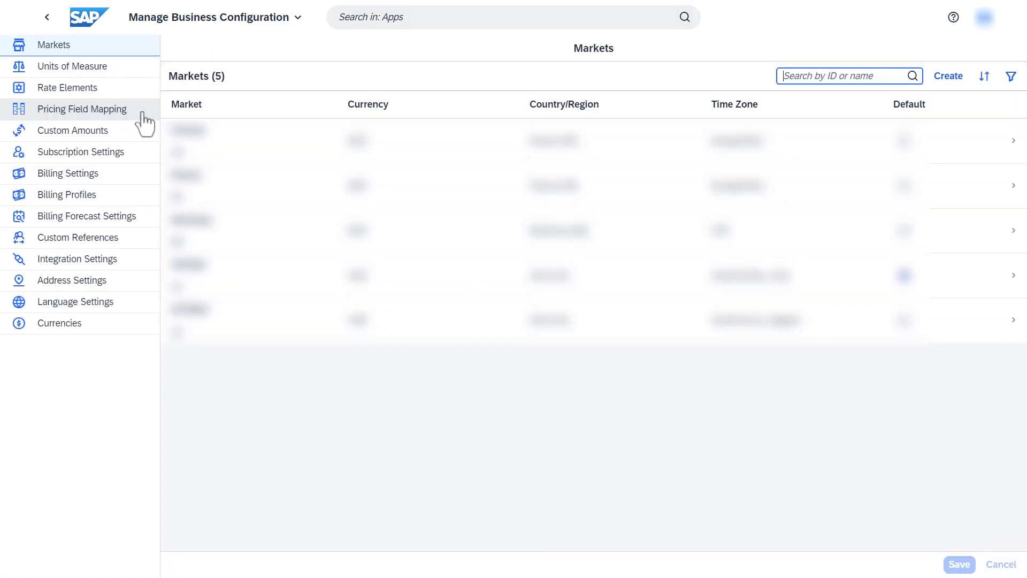
pyautogui.click(142, 113)
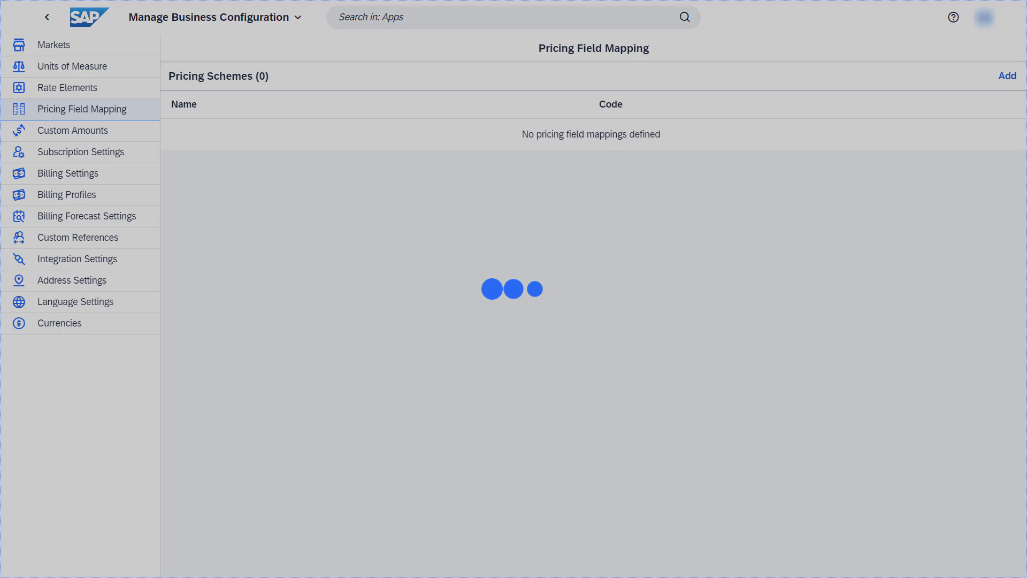
pyautogui.click(1007, 77)
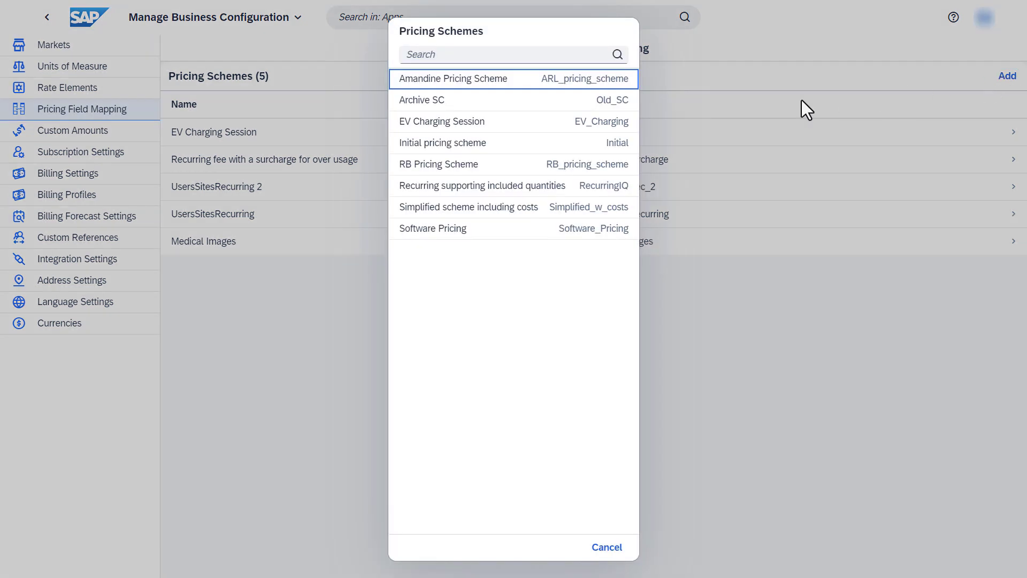
pyautogui.click(625, 124)
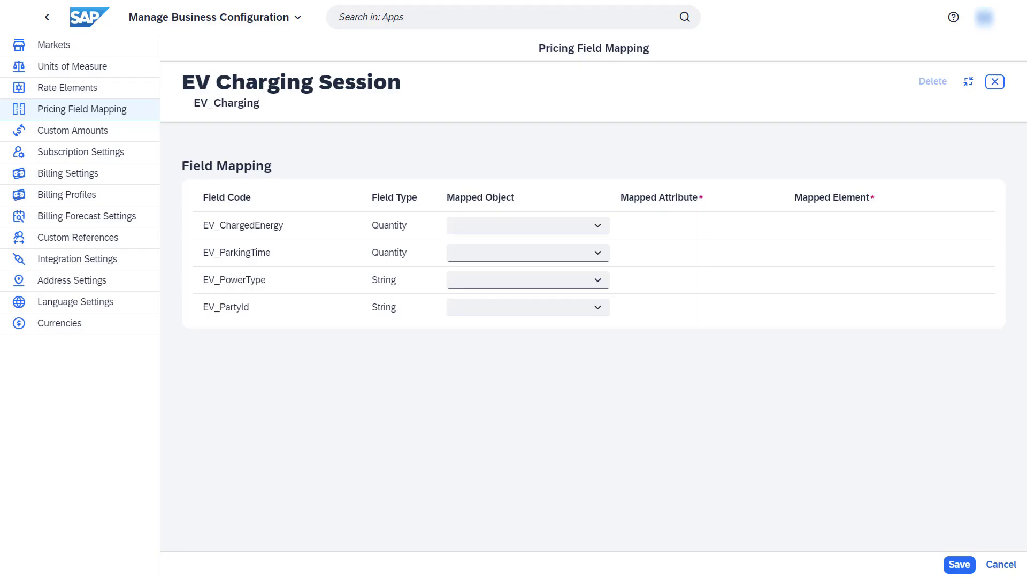
# Step: Map EV_ChargedEnergy, EV_ParkingTime, EV_PowerType and EV_PartyId to the Usage Record Item object and save the mapping
pyautogui.click(599, 227)
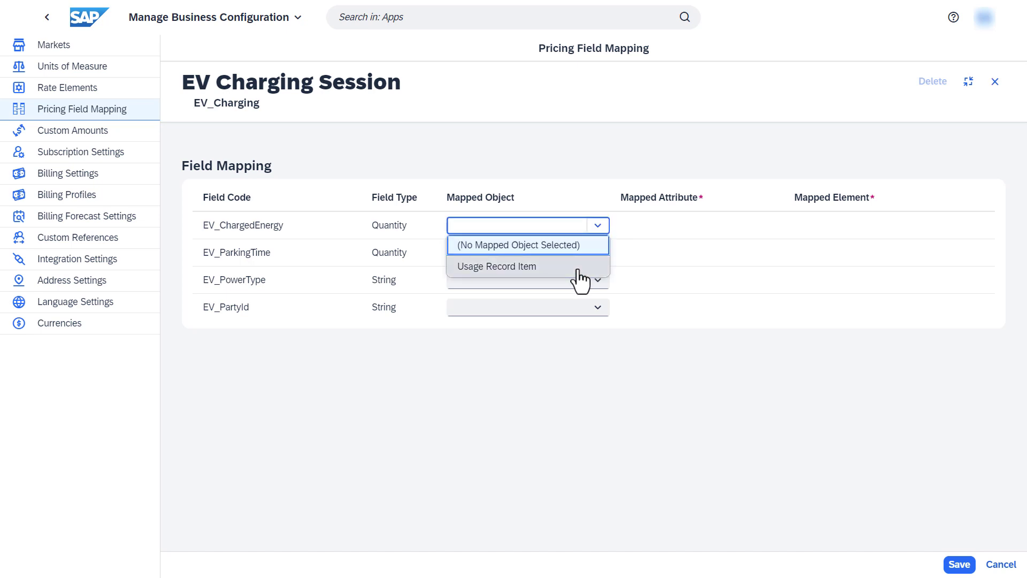
pyautogui.click(578, 268)
pyautogui.click(597, 253)
pyautogui.click(587, 292)
pyautogui.click(598, 281)
pyautogui.click(602, 321)
pyautogui.click(598, 308)
pyautogui.click(597, 348)
pyautogui.click(955, 566)
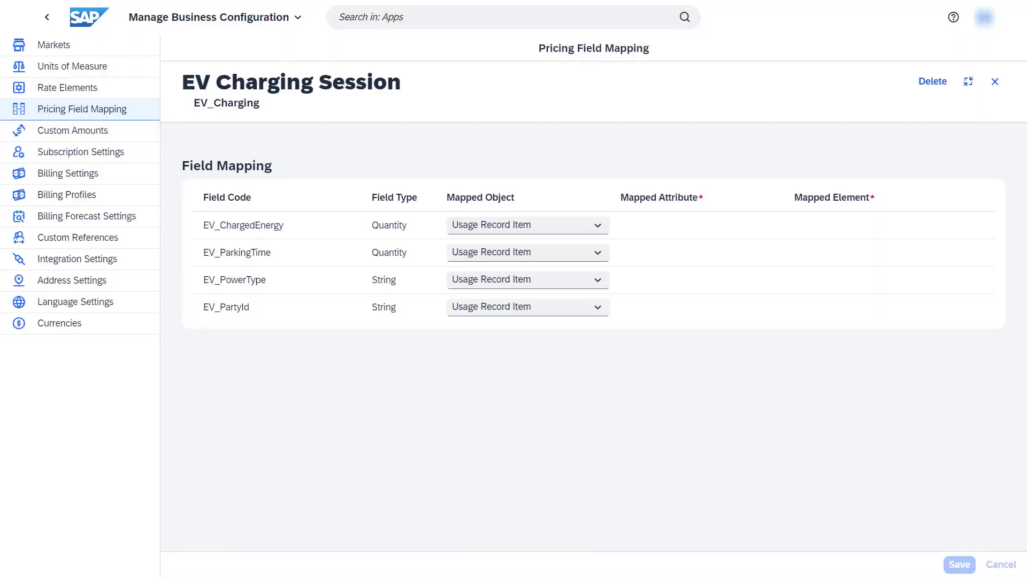
# Step: Create a usage-based rate element with ID EV_CHARGING and label EV Charging
pyautogui.click(138, 96)
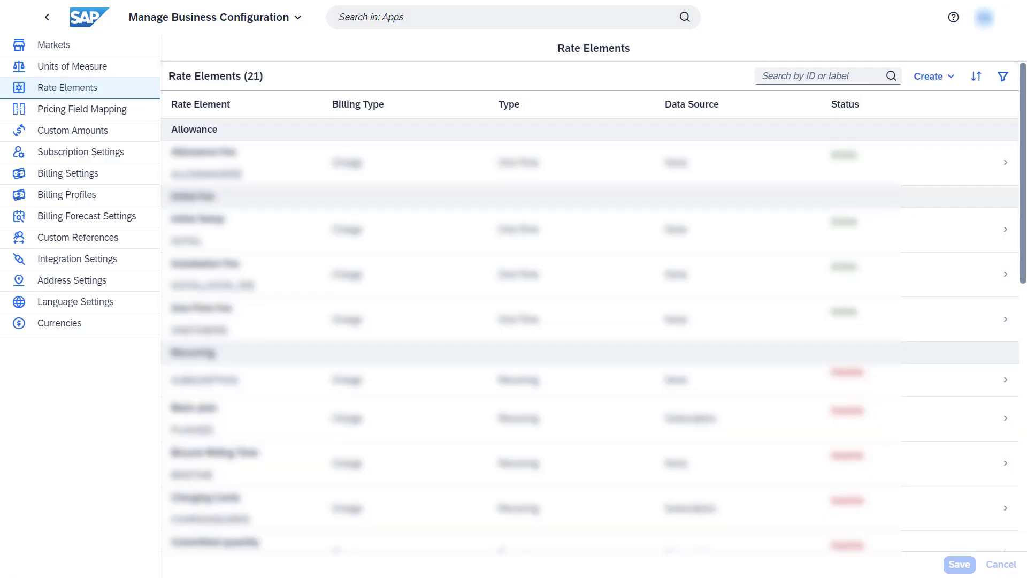
pyautogui.click(934, 76)
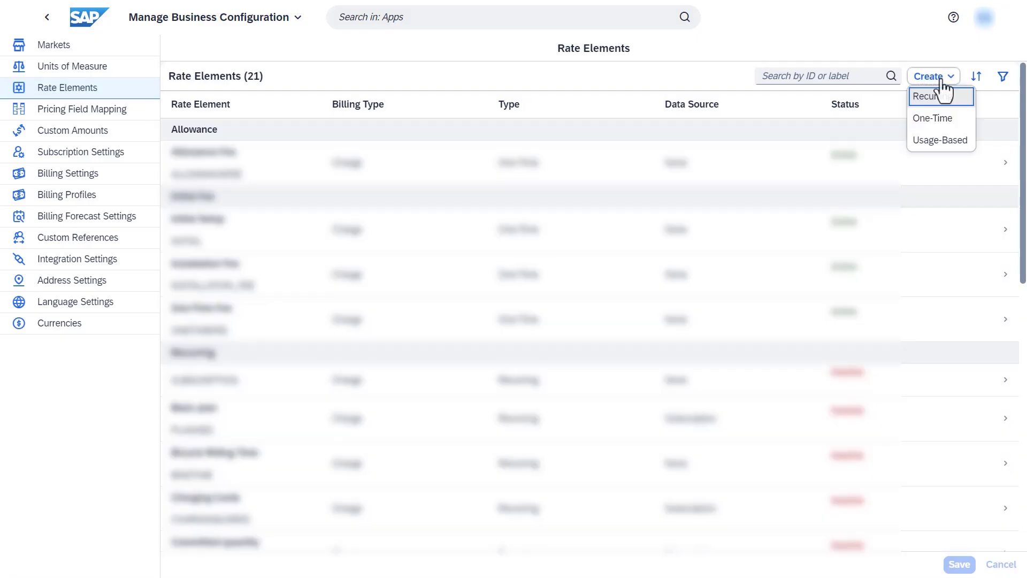
pyautogui.click(940, 141)
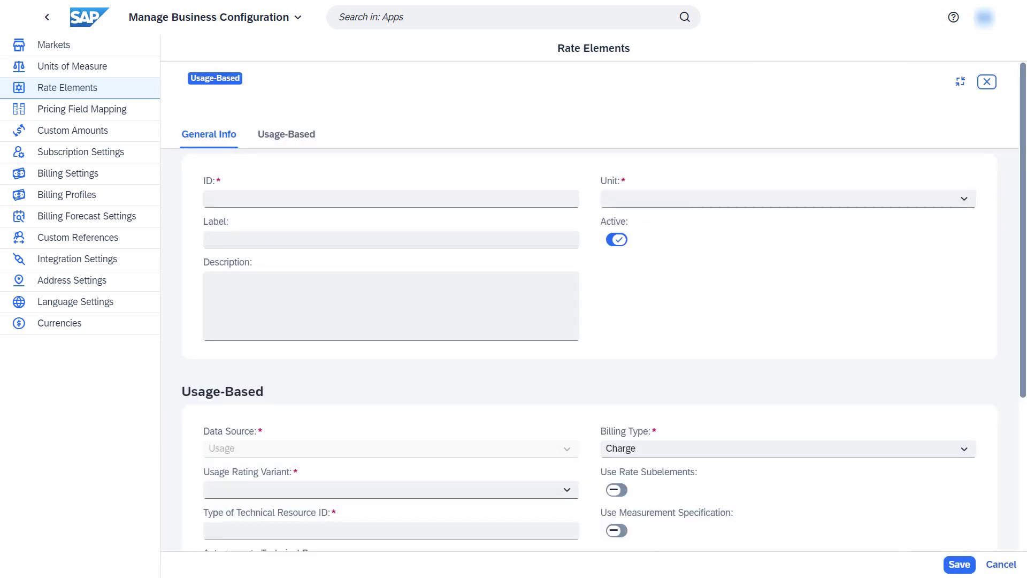
pyautogui.click(564, 195)
pyautogui.write('EV_CHARGING')
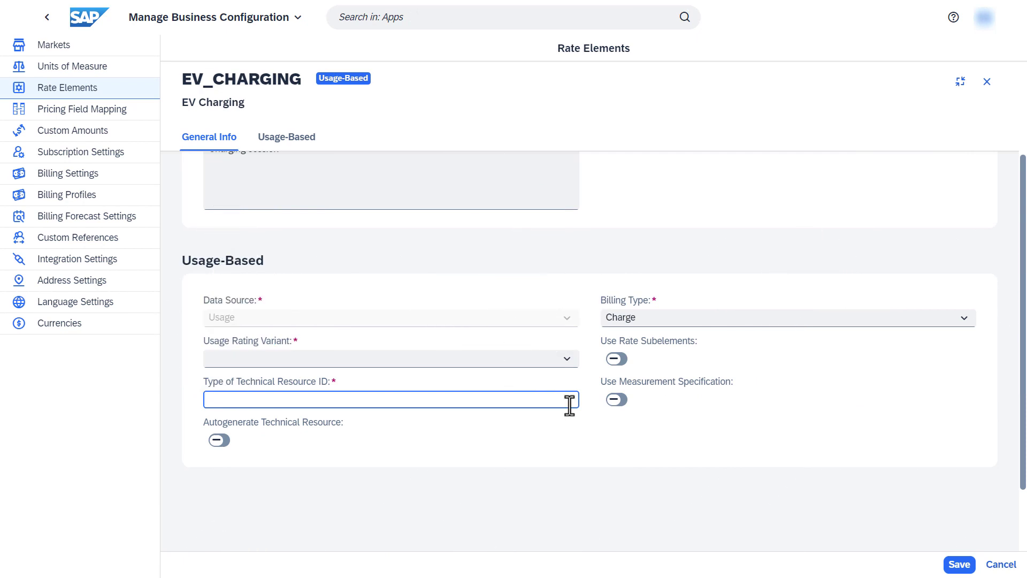
# Step: Set the rate element's technical resource ID type to Car Identifier and its usage rating variant to Individual
pyautogui.write('Car Identifier')
pyautogui.click(568, 362)
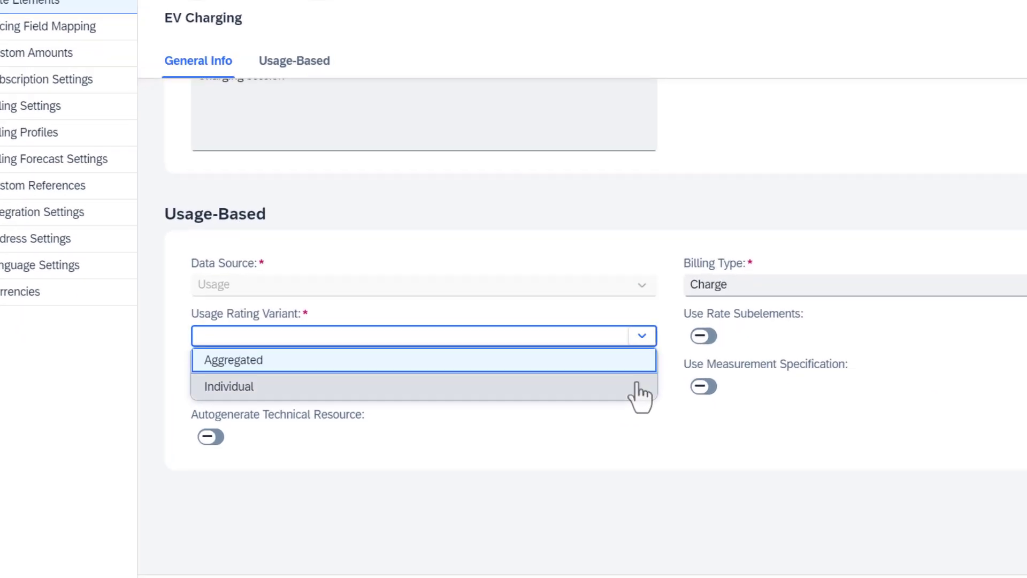
pyautogui.click(564, 402)
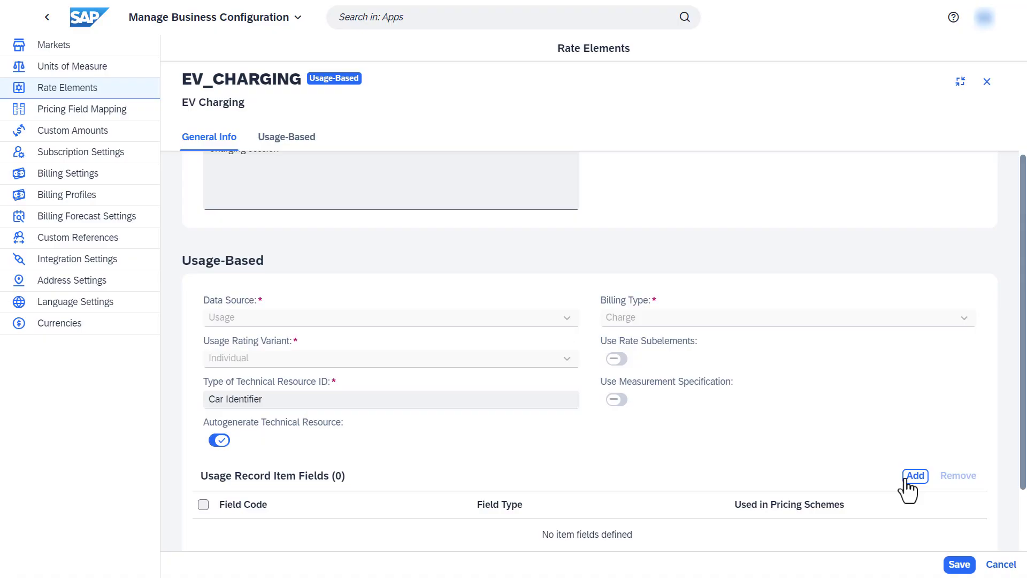
# Step: Add all four item fields of the EV Charging Session pricing scheme to the rate element and save it
pyautogui.click(905, 478)
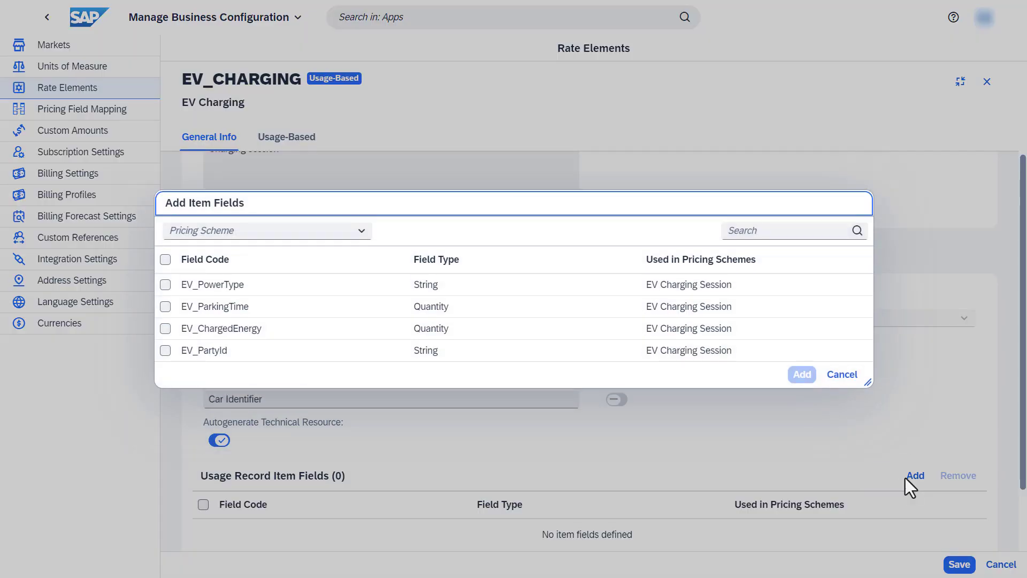
pyautogui.click(354, 232)
pyautogui.click(340, 250)
pyautogui.click(165, 259)
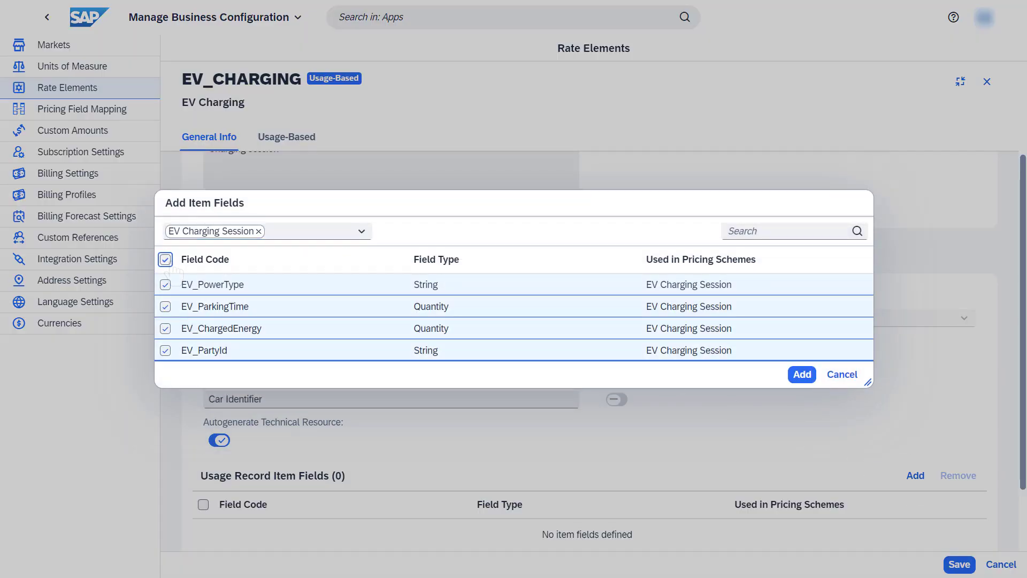
pyautogui.click(802, 374)
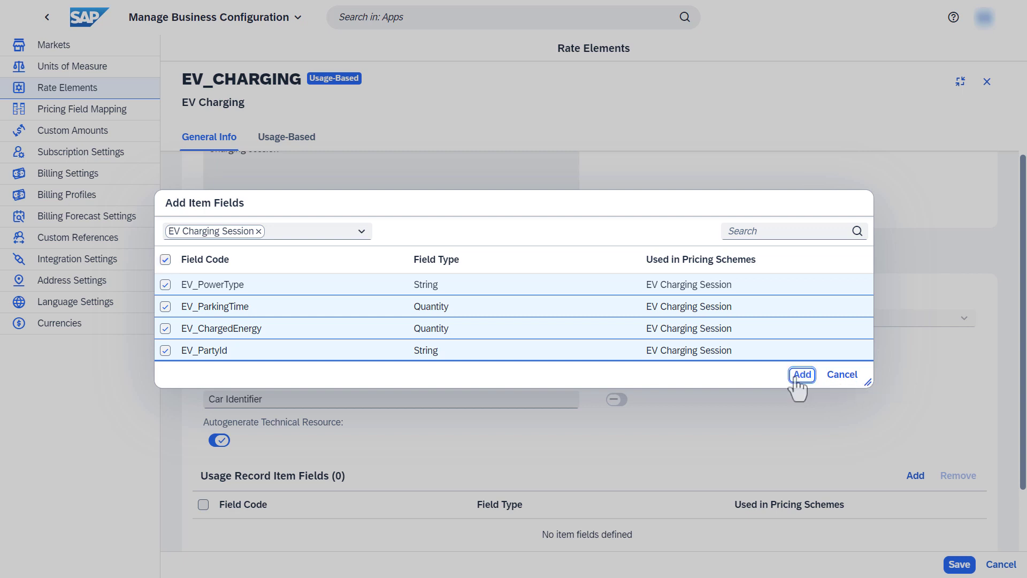
pyautogui.scroll(-2, 798, 390)
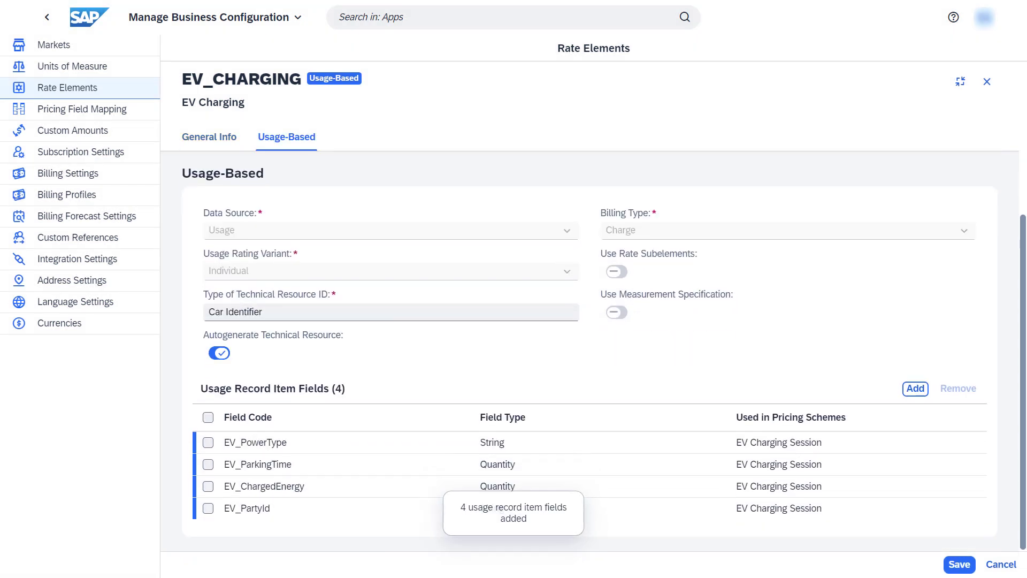
pyautogui.click(960, 568)
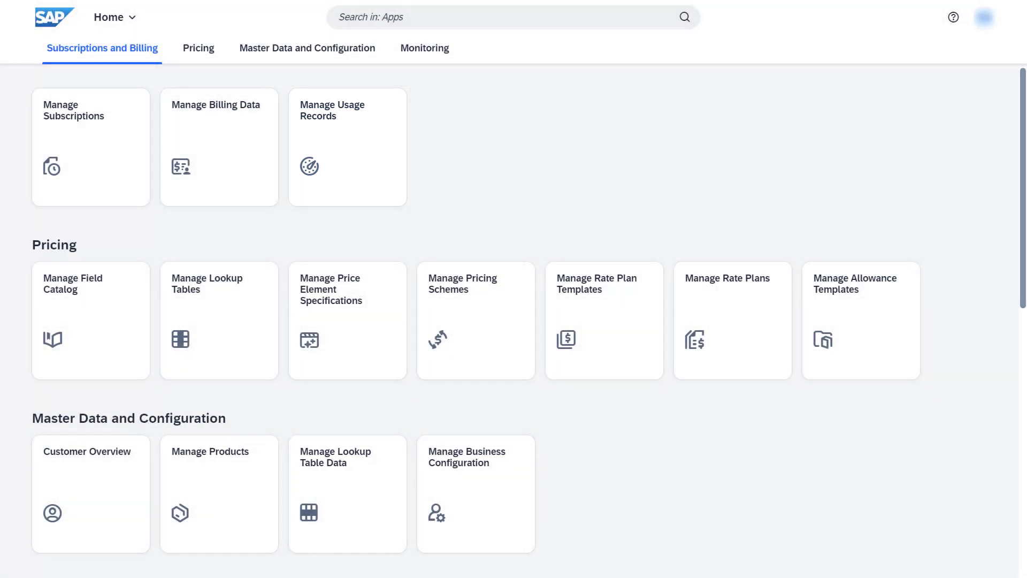
# Step: Start a new usage record and assign it the EV Charging technical resource found by subscription ID 33
pyautogui.click(392, 202)
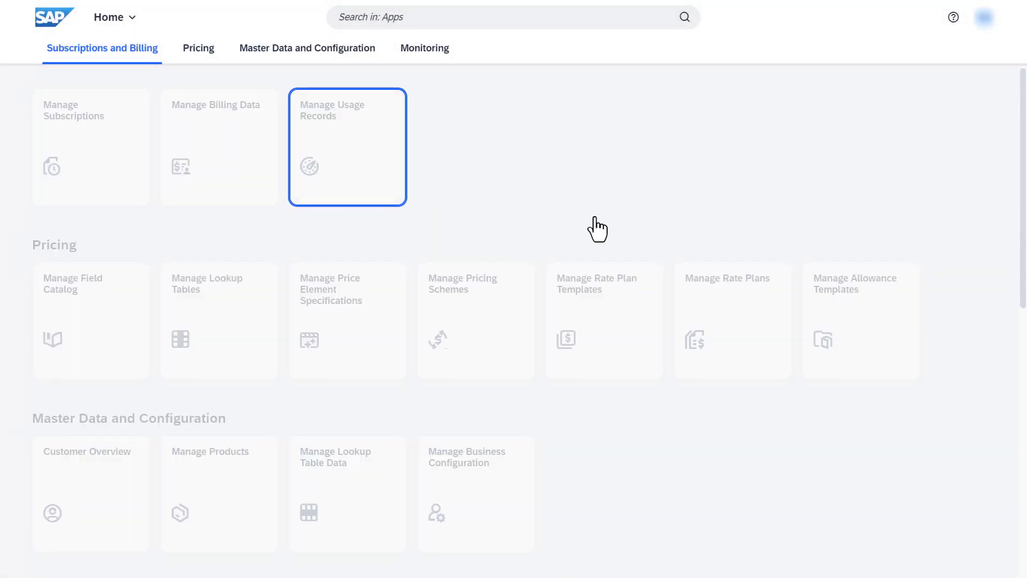
pyautogui.click(785, 242)
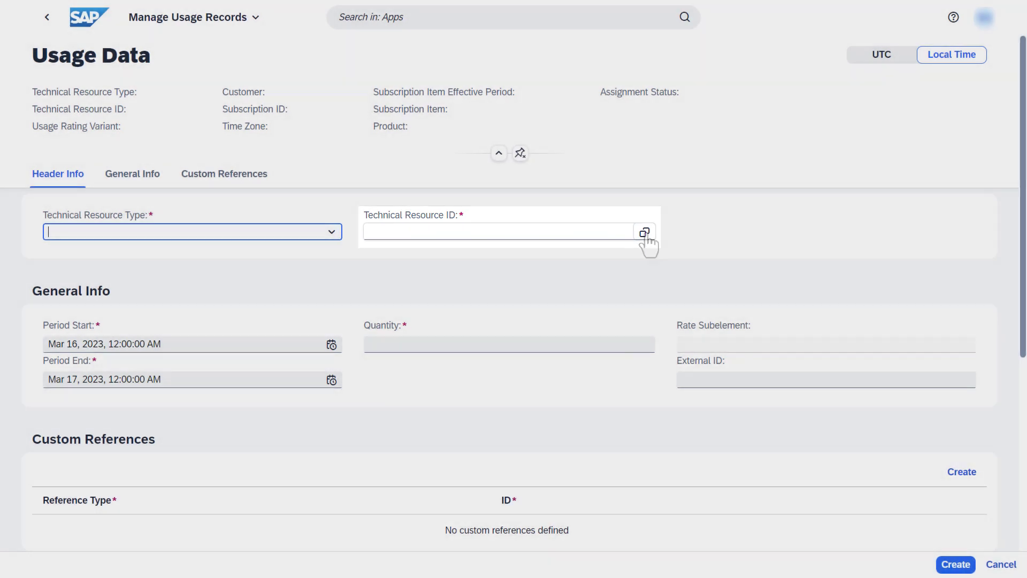
pyautogui.click(645, 232)
pyautogui.click(238, 148)
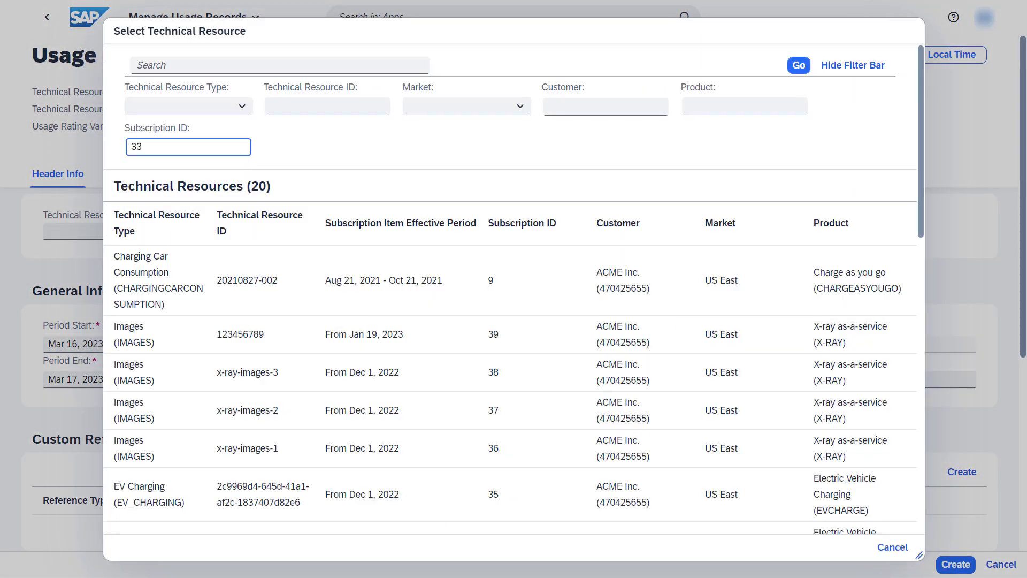
pyautogui.press('Return')
pyautogui.click(248, 386)
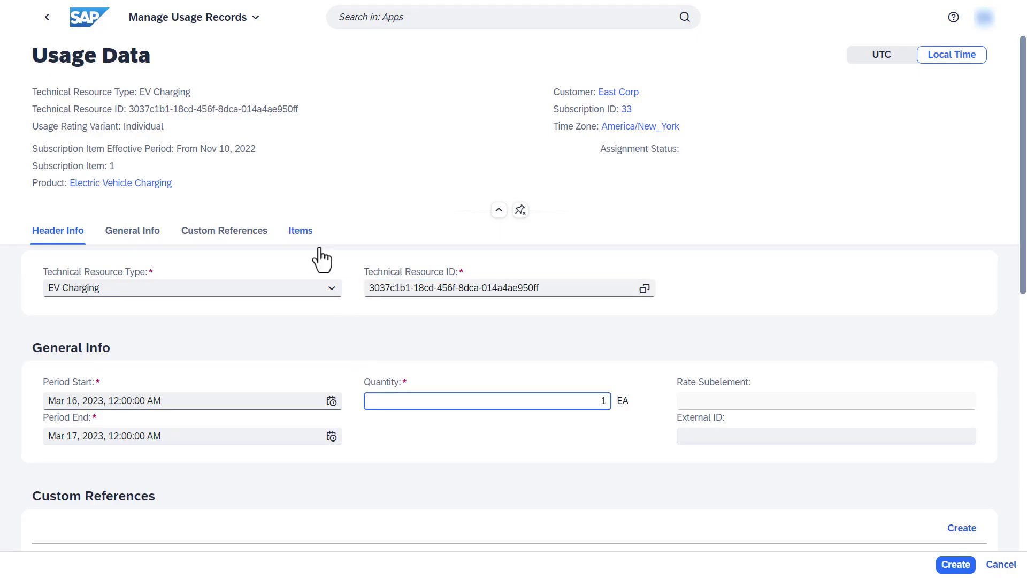
# Step: Create an item in the usage record with field EV_ParkingTime, value 1.5, and choose its unit
pyautogui.click(304, 232)
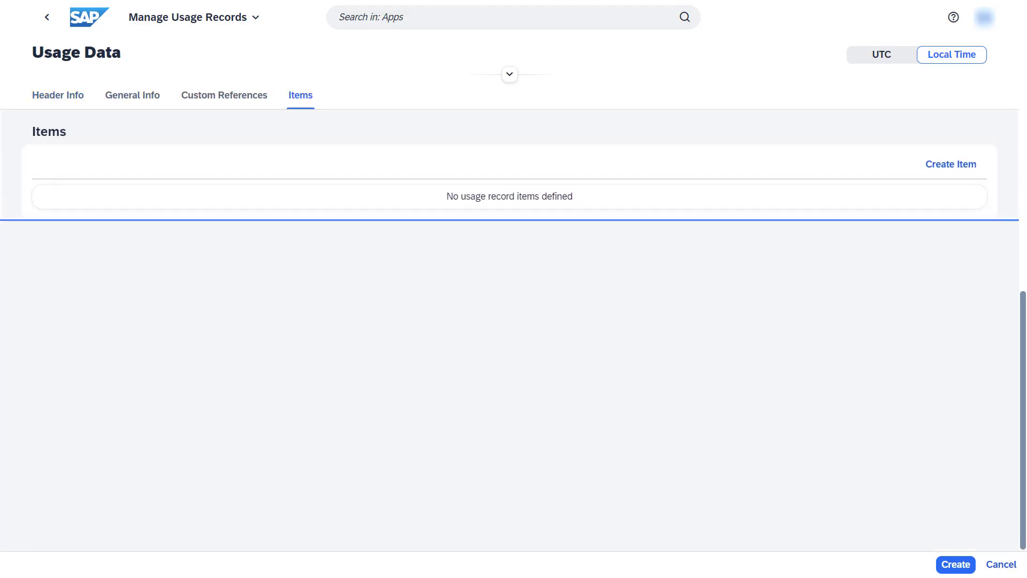
pyautogui.click(943, 170)
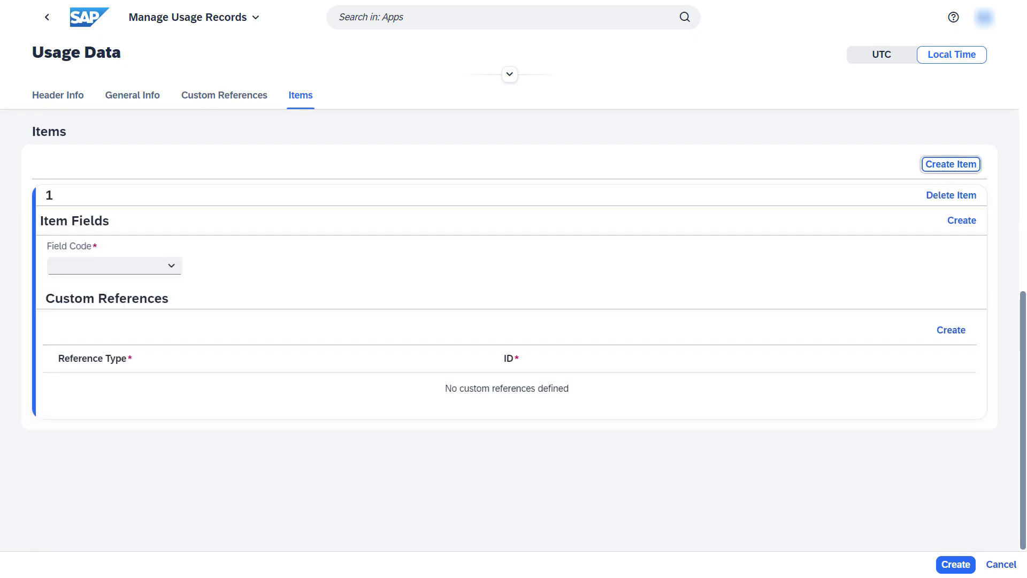
pyautogui.click(172, 267)
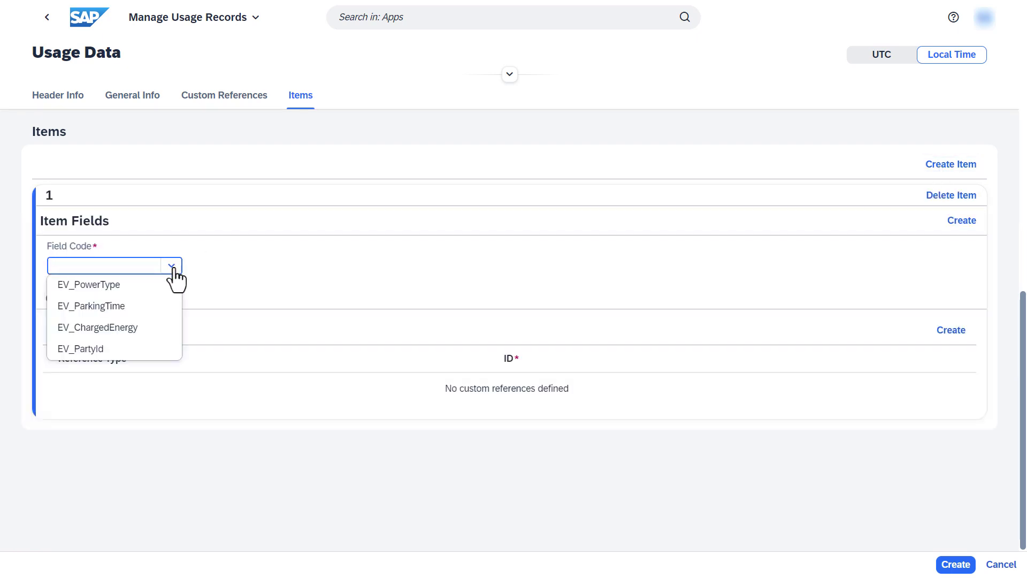
pyautogui.click(140, 308)
pyautogui.click(253, 268)
pyautogui.write('1.5')
pyautogui.click(430, 269)
pyautogui.click(423, 288)
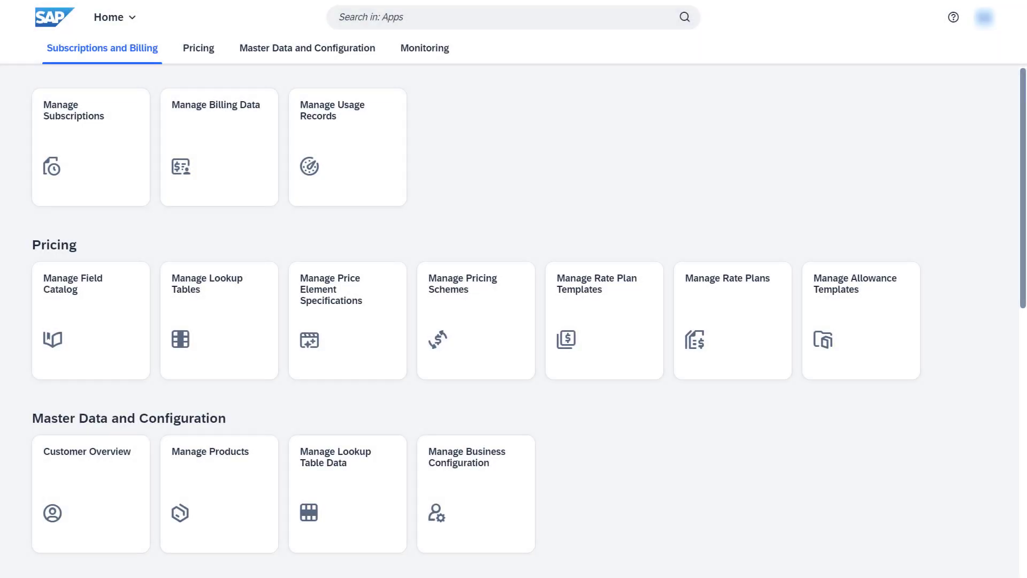
# Step: Filter the billing data by subscription ID 33 and open the Electric Vehicle Charging item of the Mar 16, 2023 bill
pyautogui.click(245, 204)
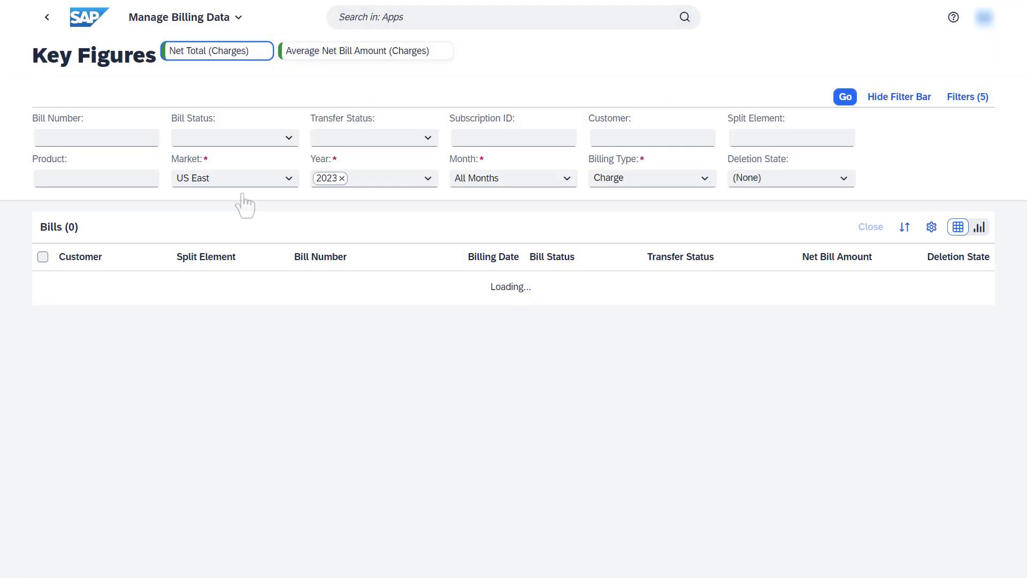
pyautogui.click(459, 138)
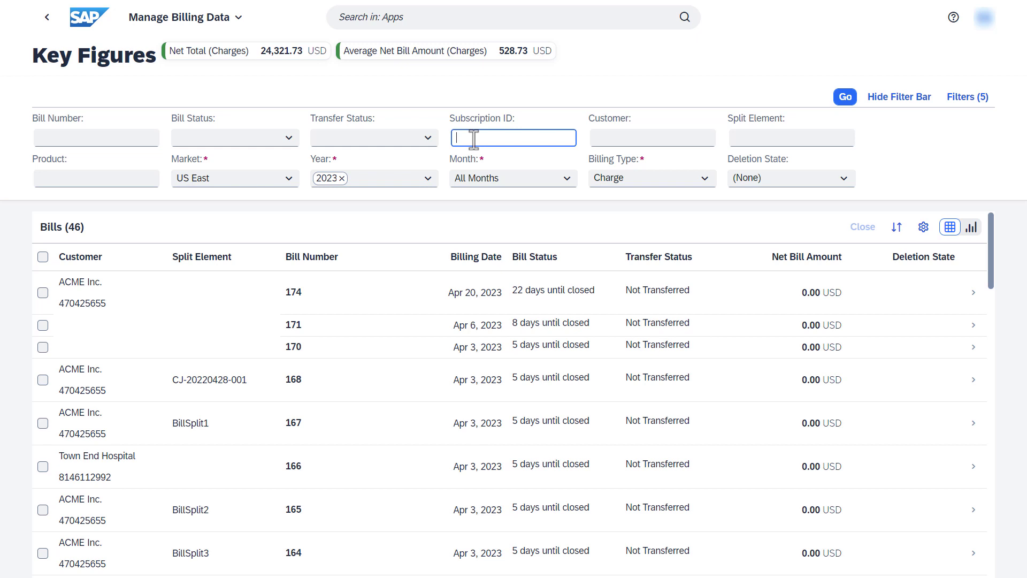
pyautogui.write('33')
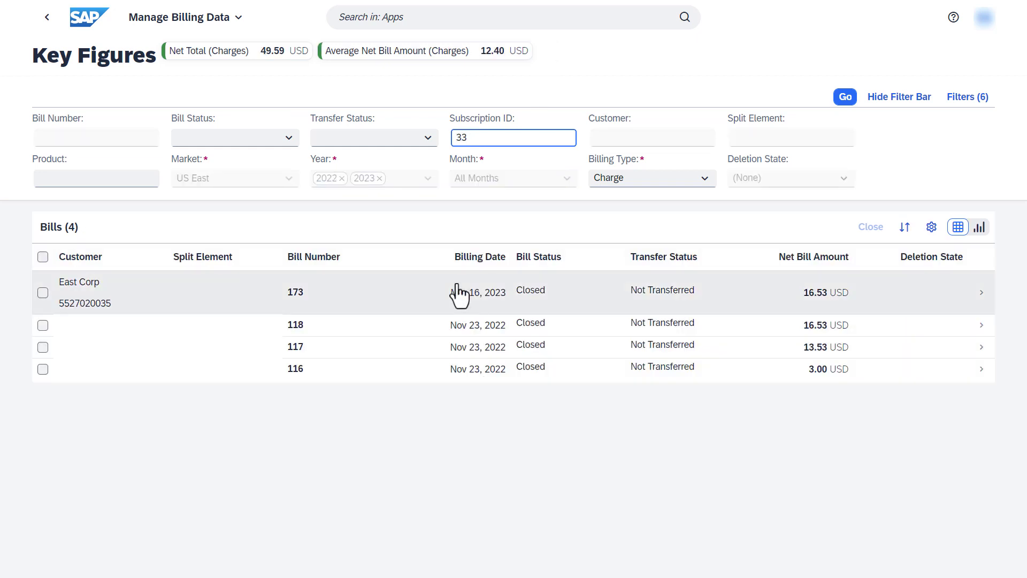
pyautogui.click(458, 294)
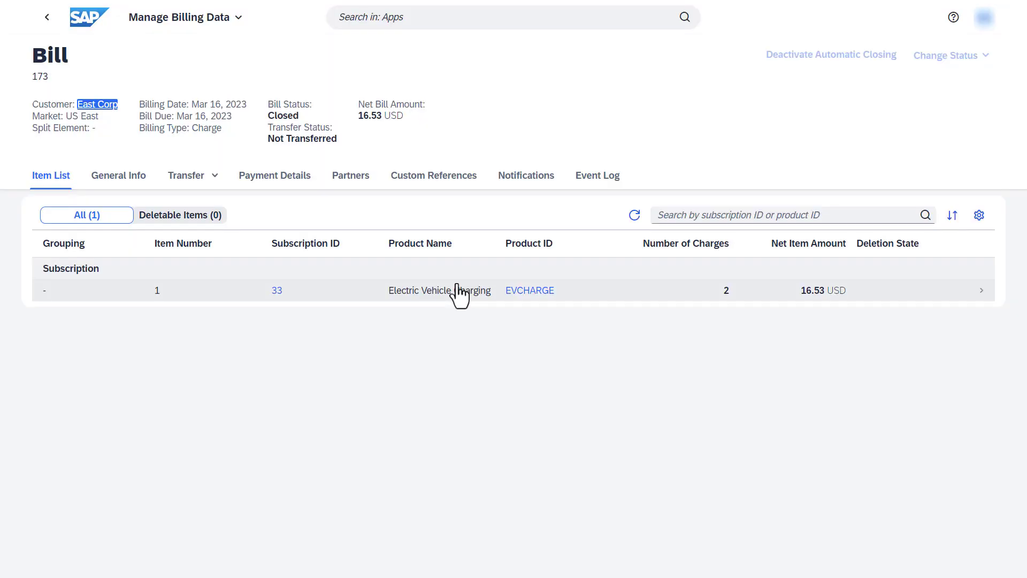
pyautogui.click(459, 294)
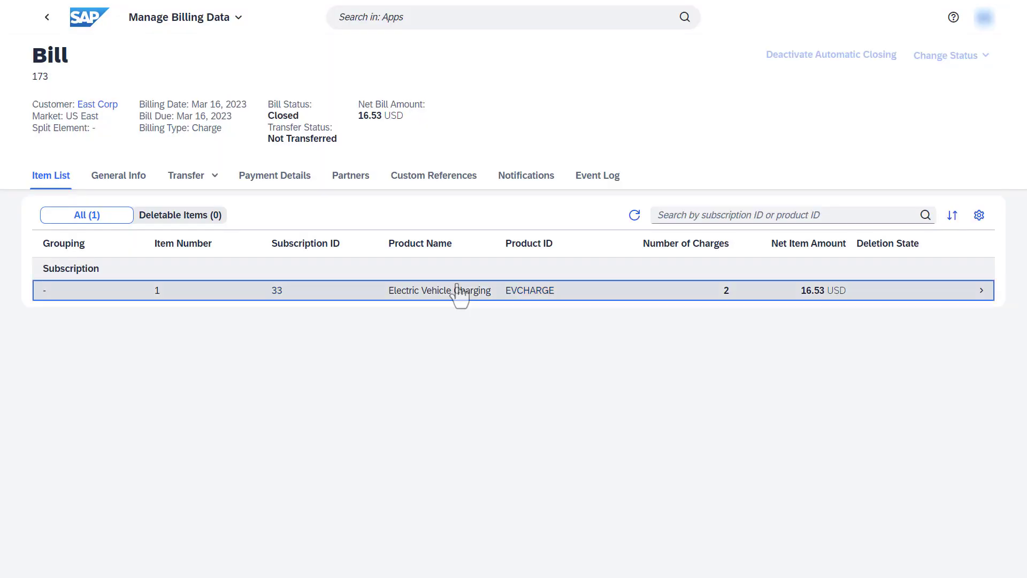